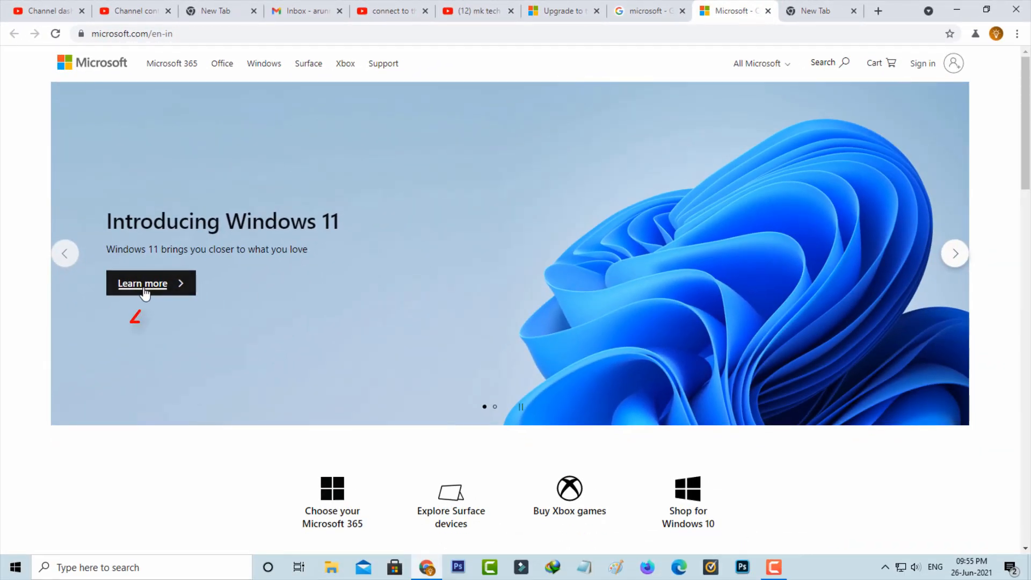
Go to the Windows 11 introduction page from the Microsoft banner's 'Learn more' link.
click(151, 283)
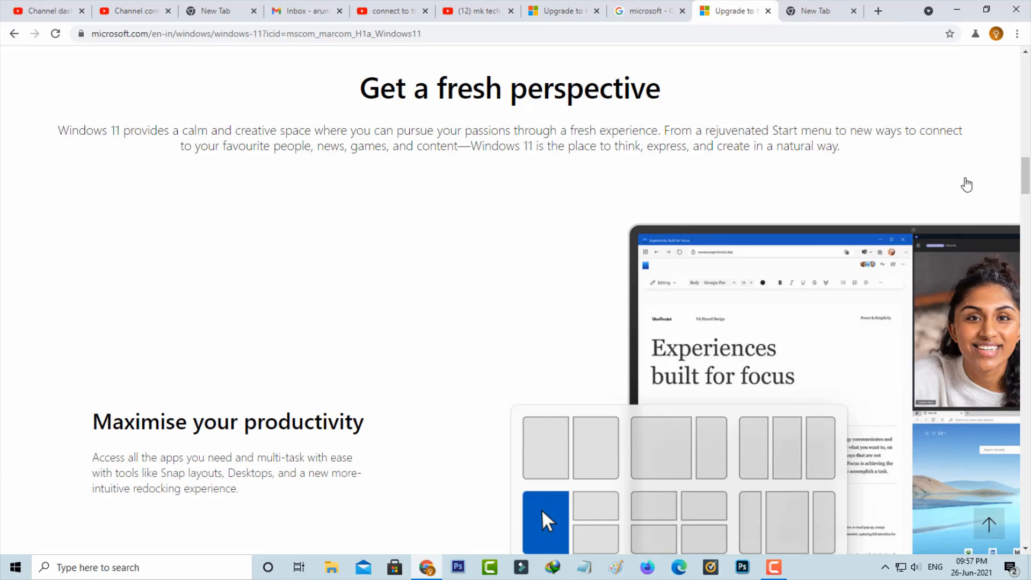
scroll(968, 184, down, 8)
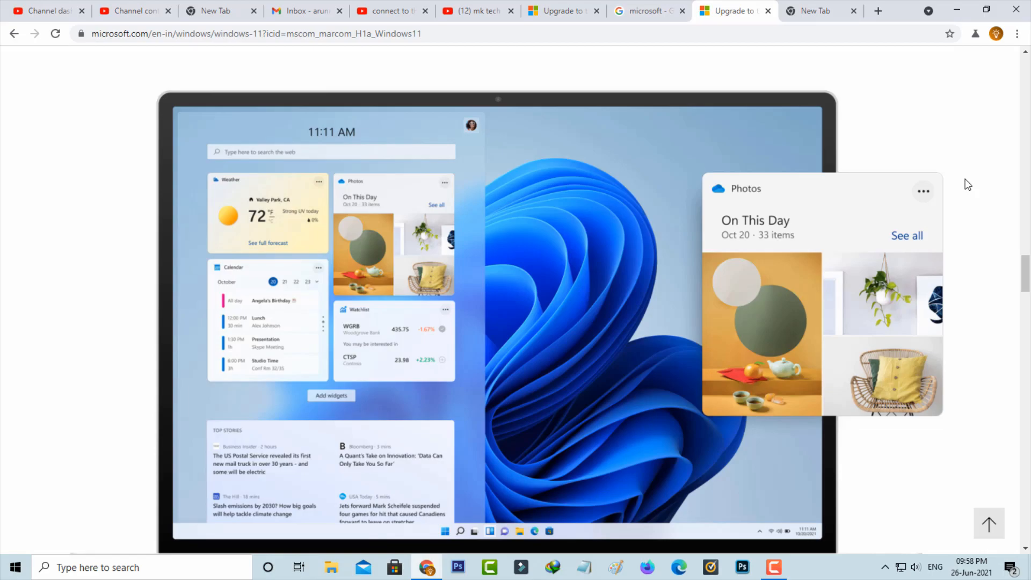
scroll(968, 184, down, 10)
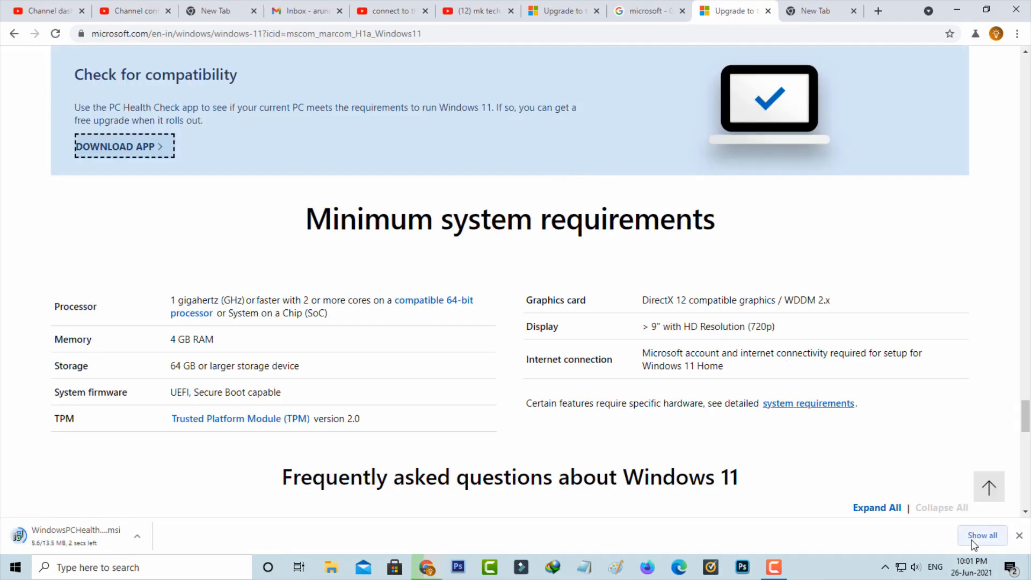
Download the PC Health Check .msi installer and locate it in the Downloads folder.
click(982, 534)
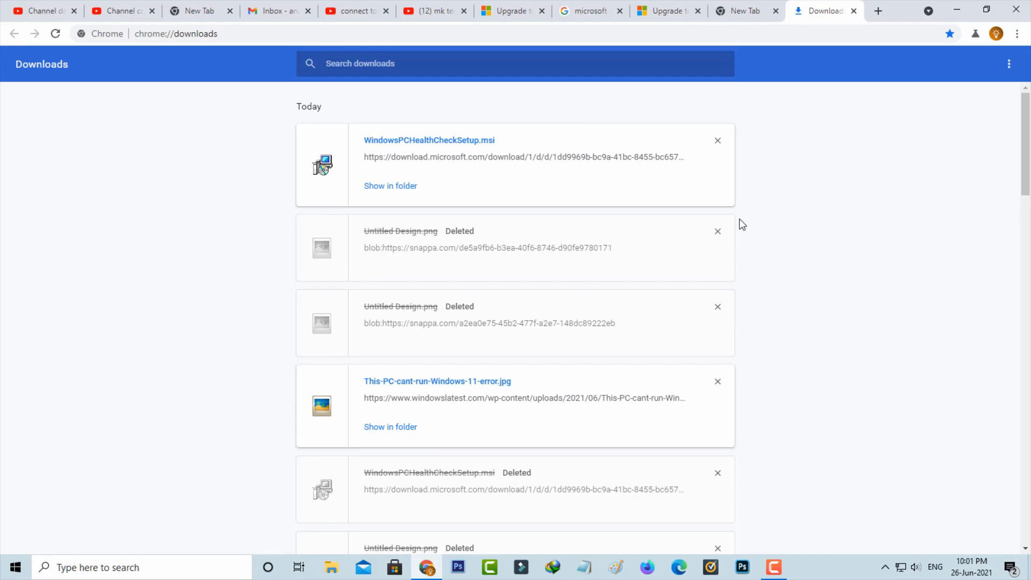
click(403, 186)
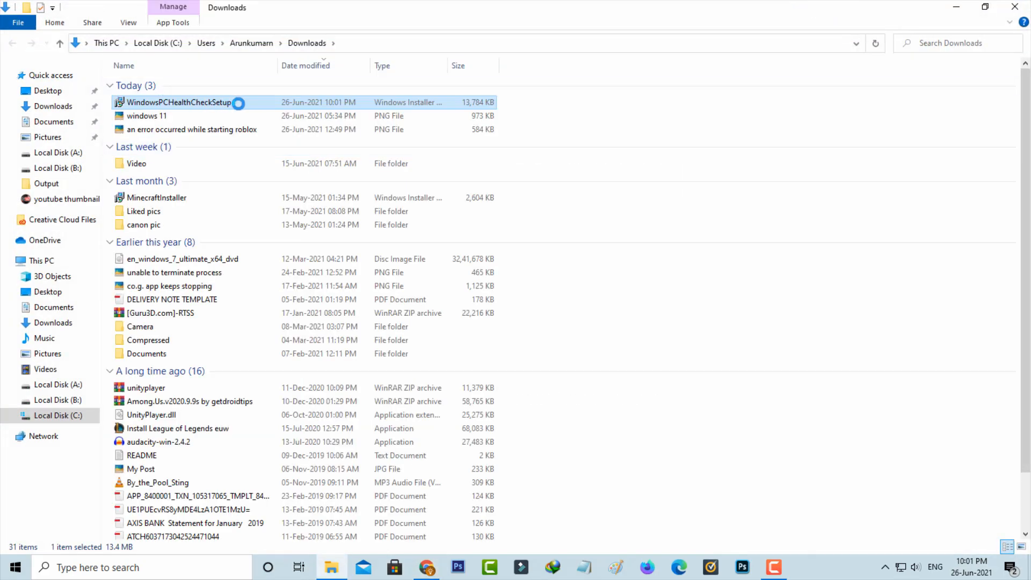
right_click(212, 103)
Run the installer, accept the license, install PC Health Check and launch it on finish.
click(327, 108)
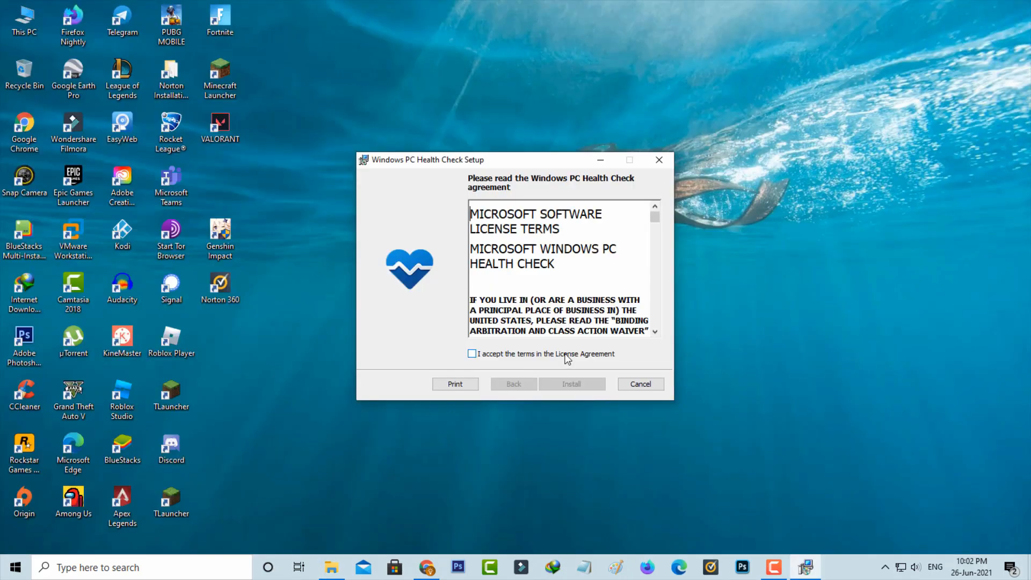
click(472, 354)
click(586, 385)
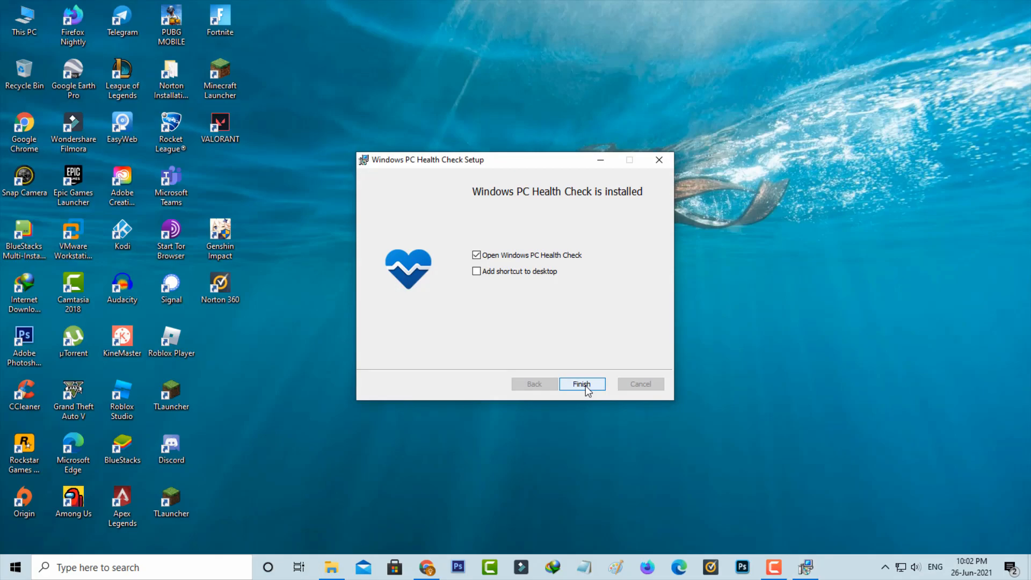
click(582, 384)
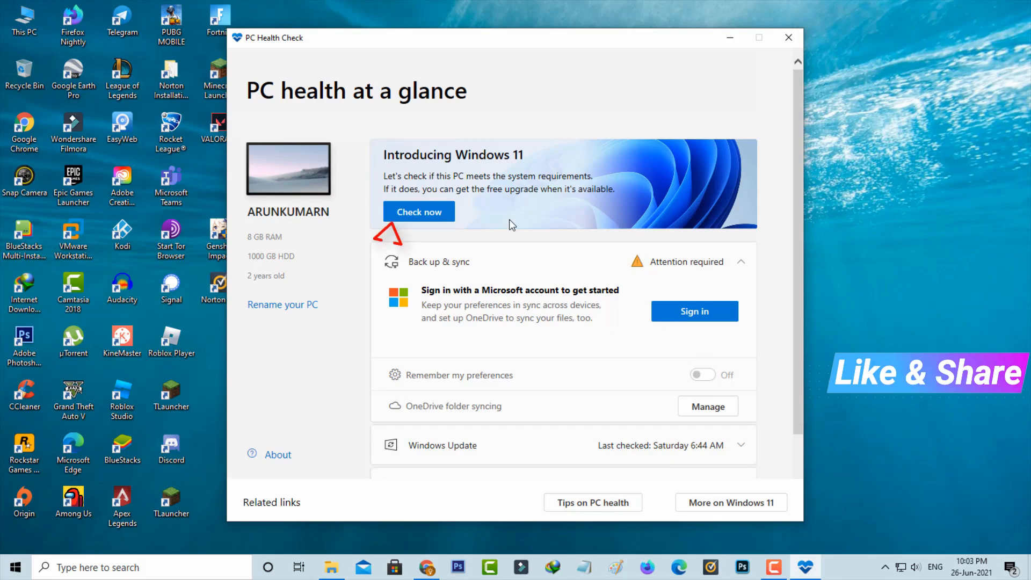
Run 'Check now' to test this PC's Windows 11 compatibility (fails on Secure Boot).
click(433, 217)
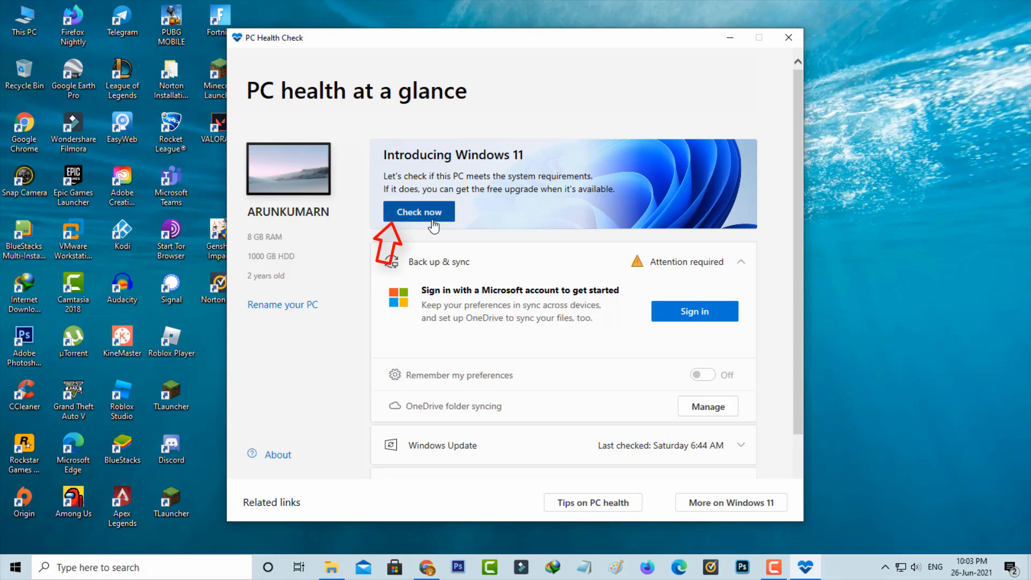